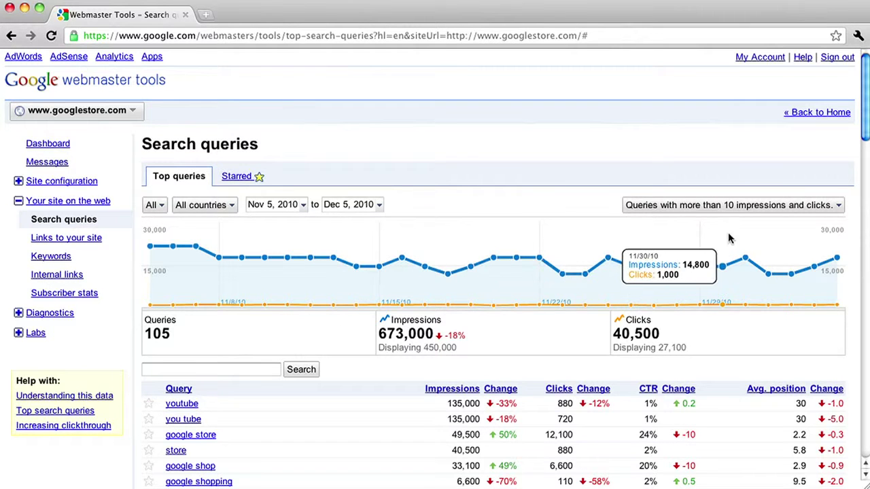
# Step: Star the queries google store, google shop, google shopping, googlestore, google t shirt, google web store, google online store and google shirt
pyautogui.scroll(-5, 863, 134)
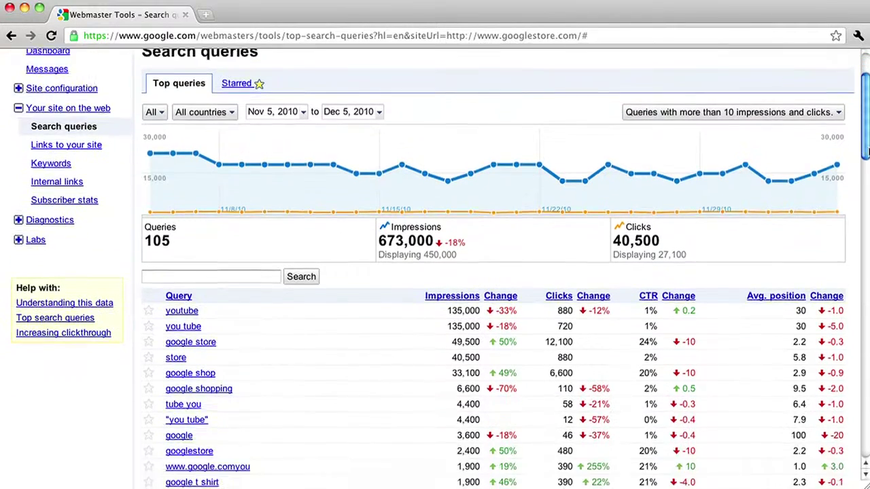
pyautogui.moveTo(866, 180); pyautogui.dragTo(866, 197)
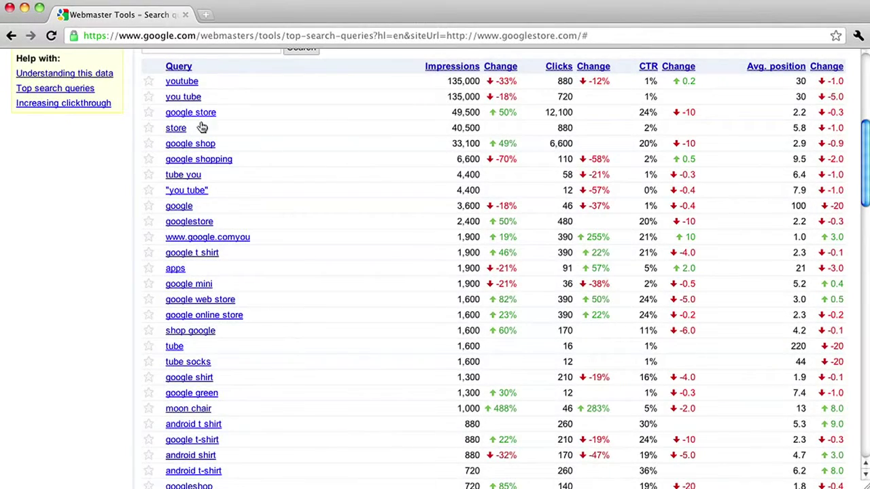
pyautogui.click(148, 113)
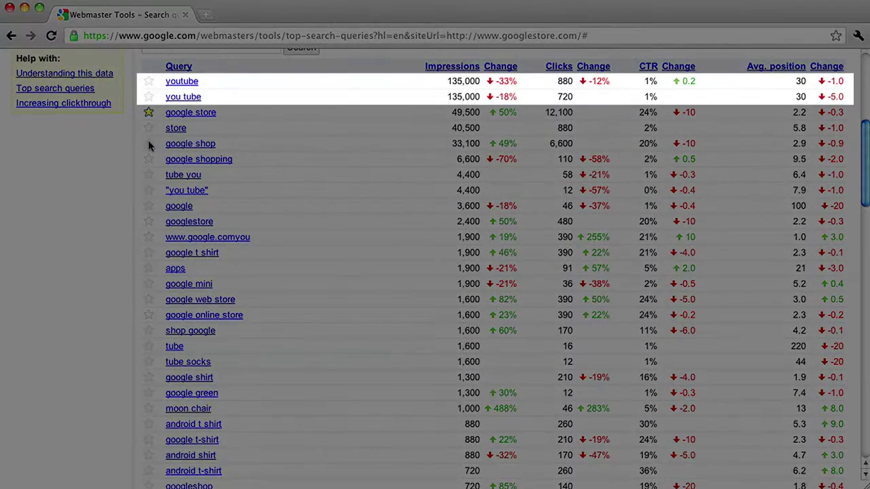
pyautogui.click(148, 144)
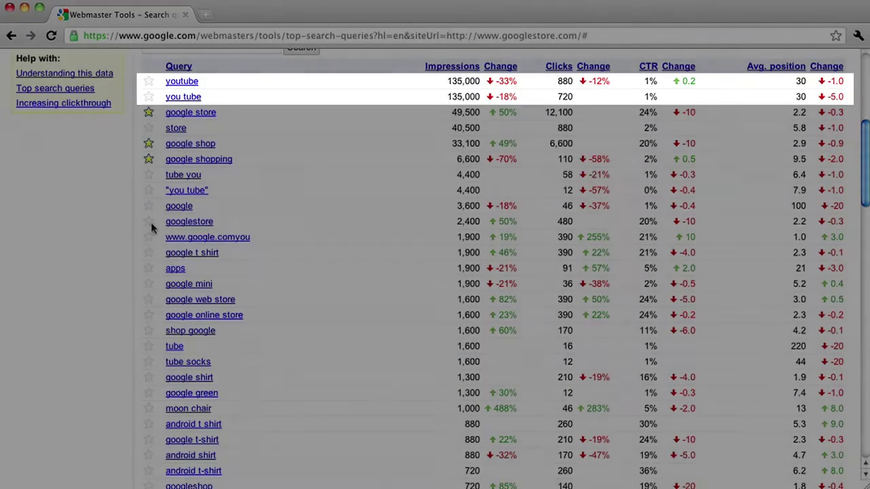
pyautogui.click(148, 222)
pyautogui.click(148, 253)
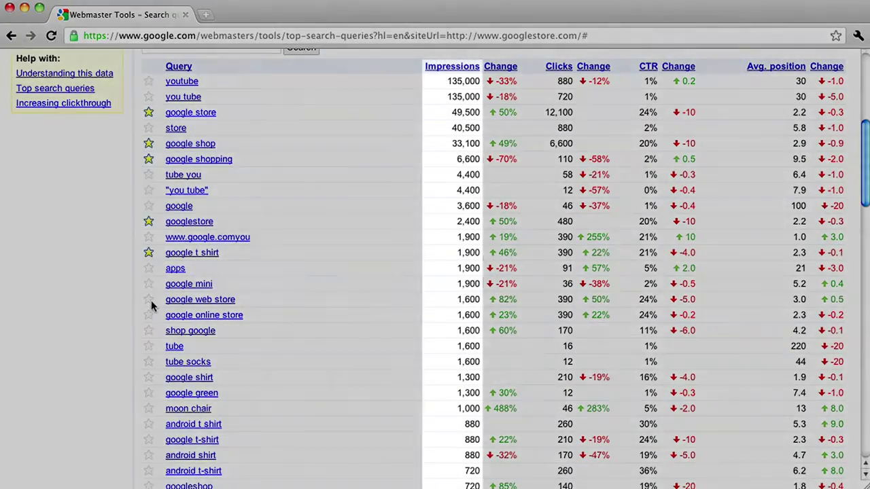
pyautogui.click(148, 299)
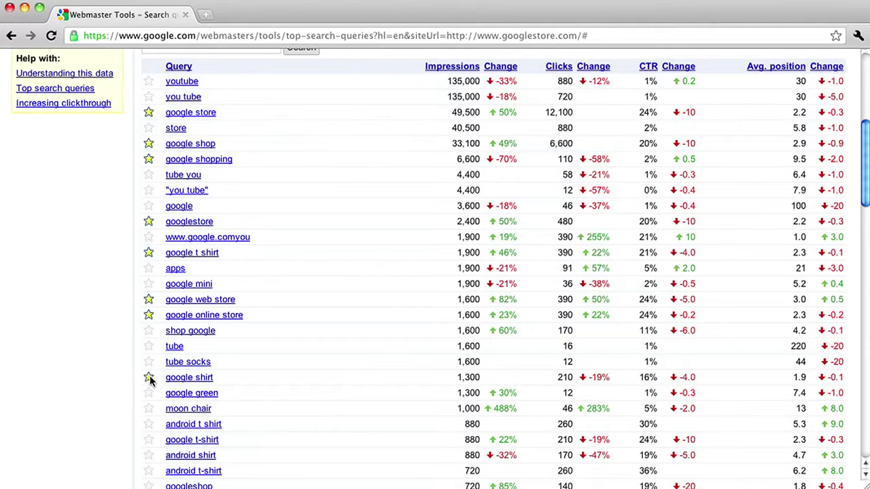
pyautogui.click(148, 378)
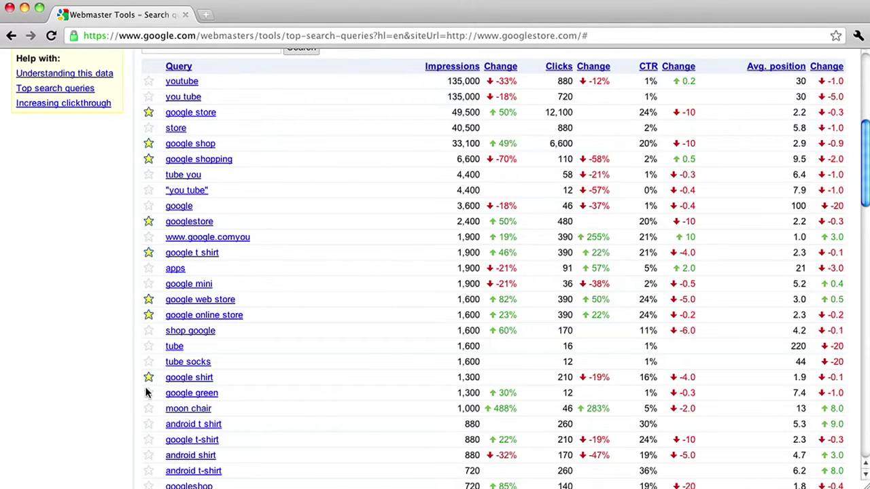
# Step: Star the queries android t shirt, google t-shirt, android shirt and android t-shirt in the top queries list
pyautogui.click(149, 424)
pyautogui.click(148, 441)
pyautogui.click(149, 455)
pyautogui.click(148, 471)
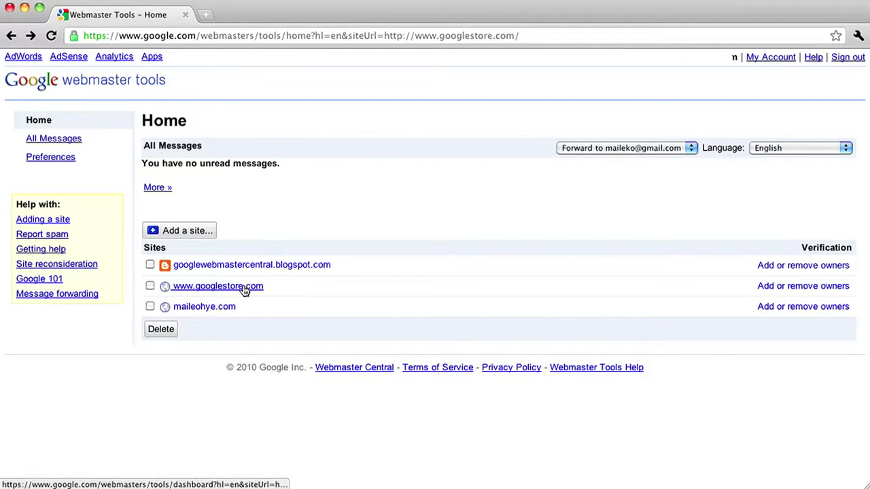
pyautogui.click(243, 289)
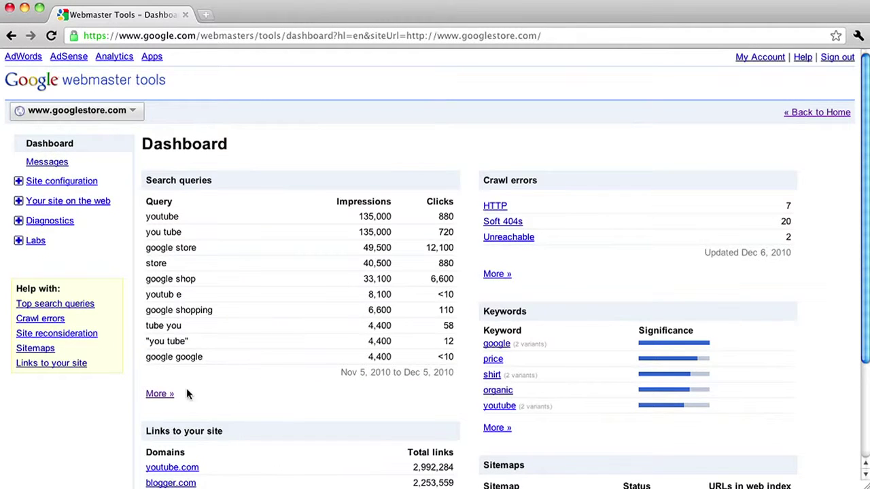
pyautogui.click(167, 394)
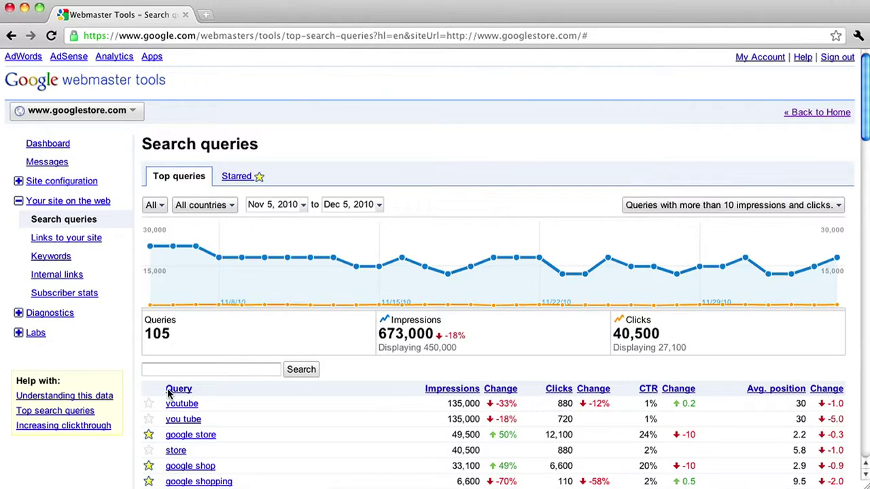
pyautogui.click(237, 176)
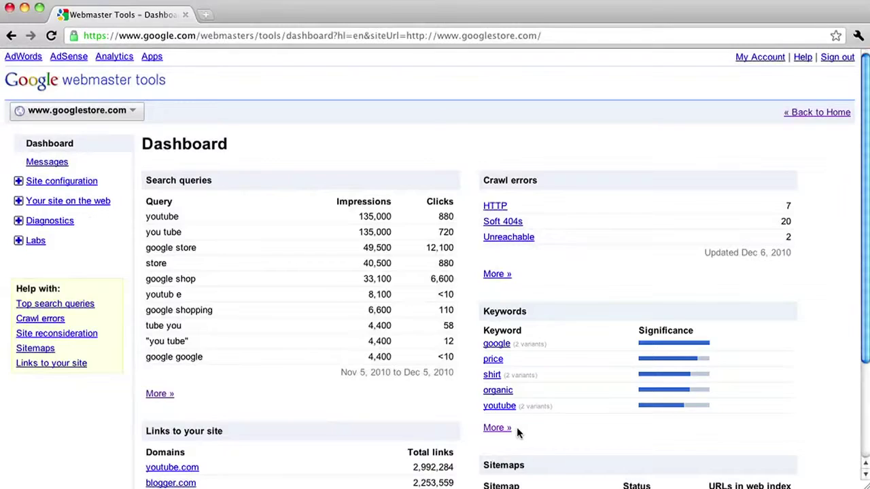
pyautogui.click(503, 428)
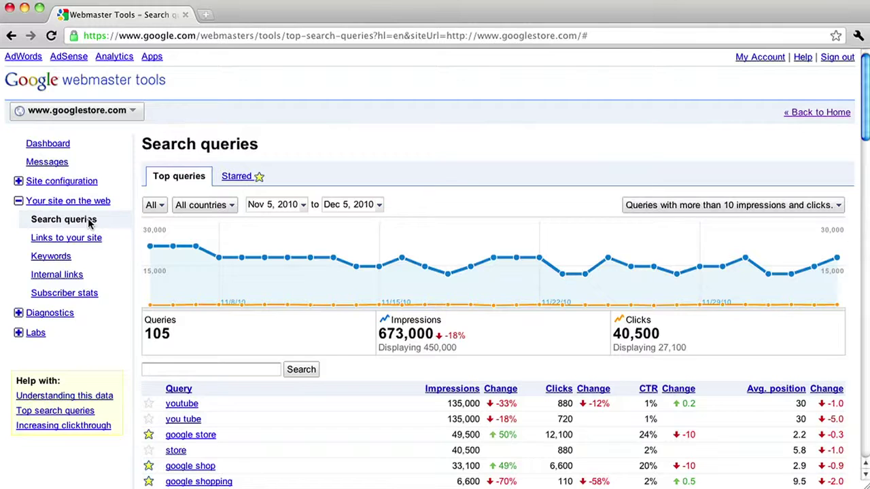
# Step: Go through the starred search queries and view the query details and listed pages for android shirt
pyautogui.click(232, 178)
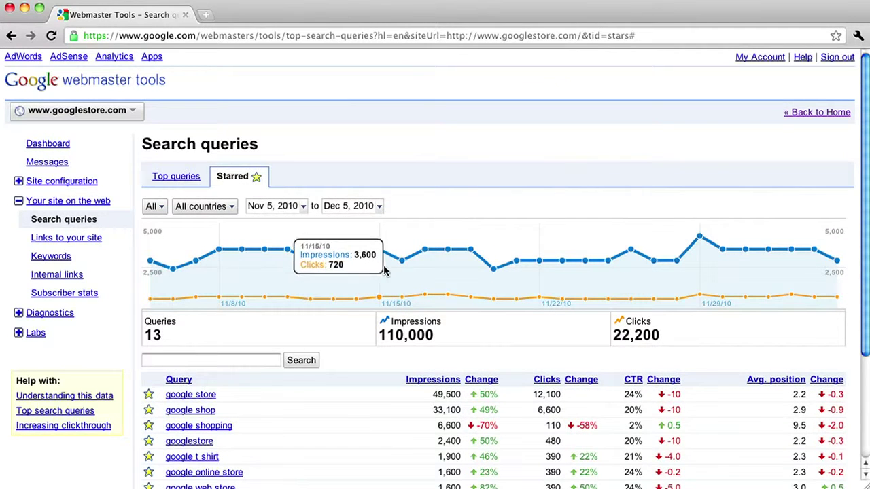
pyautogui.moveTo(861, 302); pyautogui.dragTo(865, 368)
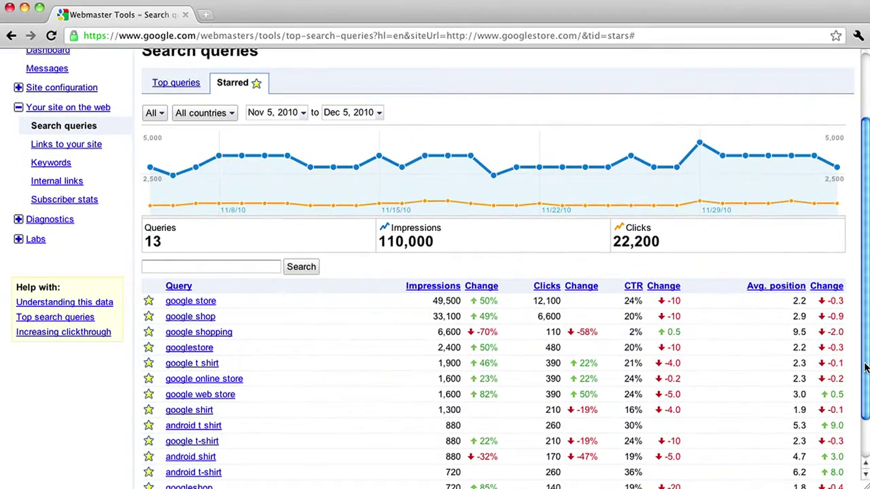
pyautogui.click(215, 458)
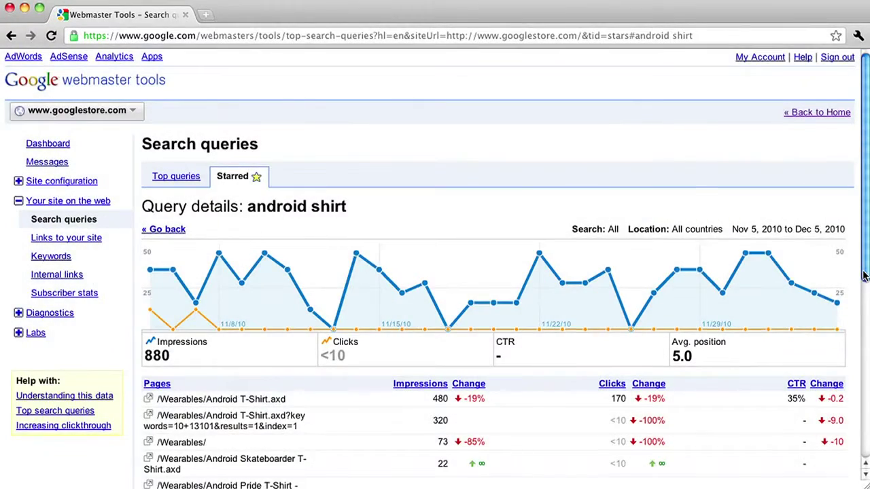
pyautogui.moveTo(864, 277); pyautogui.dragTo(865, 350)
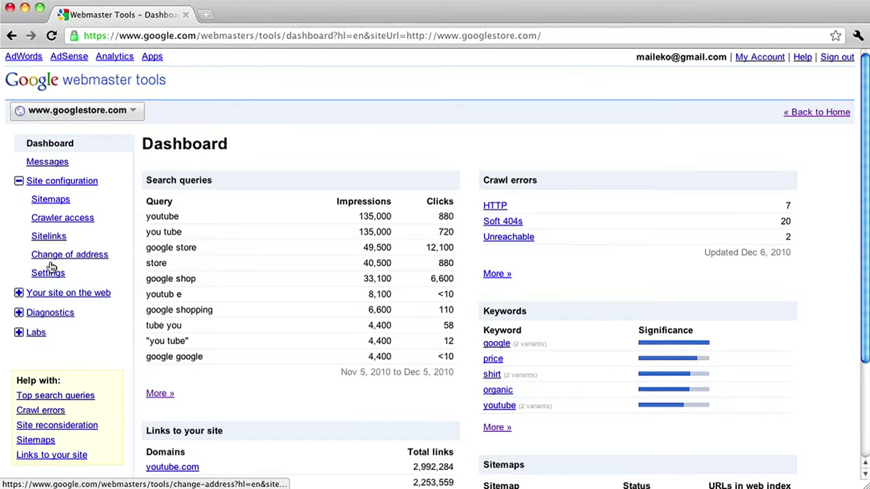
# Step: Review the URL parameters and their suggested actions in the site's parameter handling settings
pyautogui.click(50, 273)
pyautogui.click(249, 177)
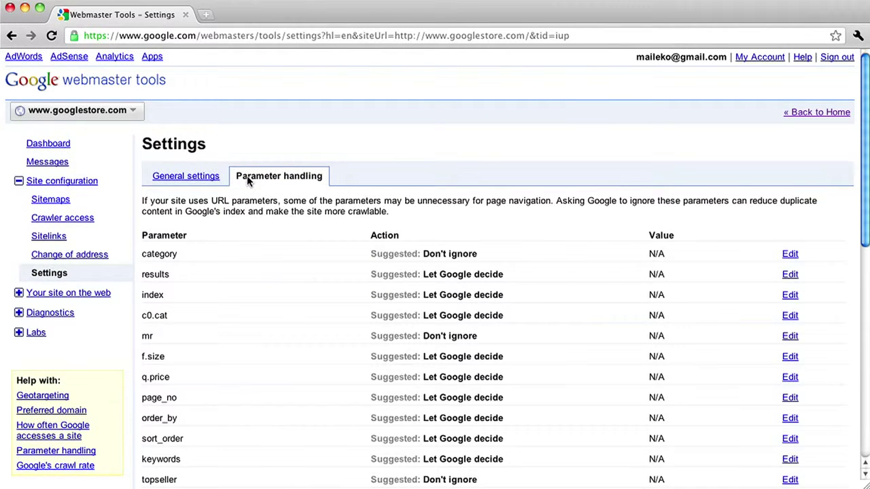
pyautogui.moveTo(861, 135); pyautogui.dragTo(861, 252)
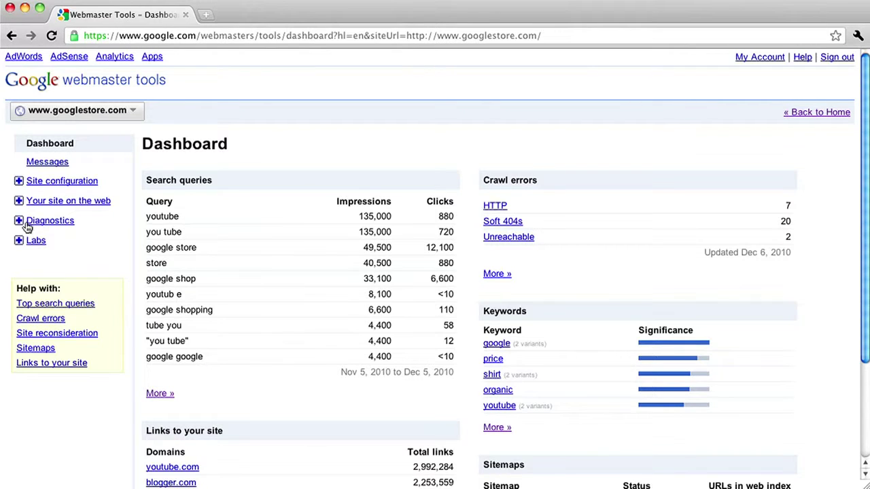
# Step: Examine the list of pages with duplicate title tags in the site's HTML suggestions
pyautogui.click(20, 223)
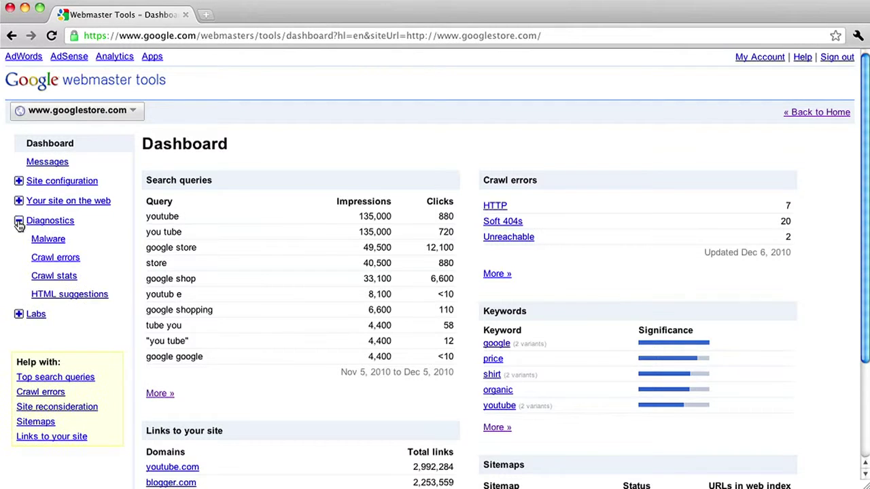
pyautogui.click(71, 299)
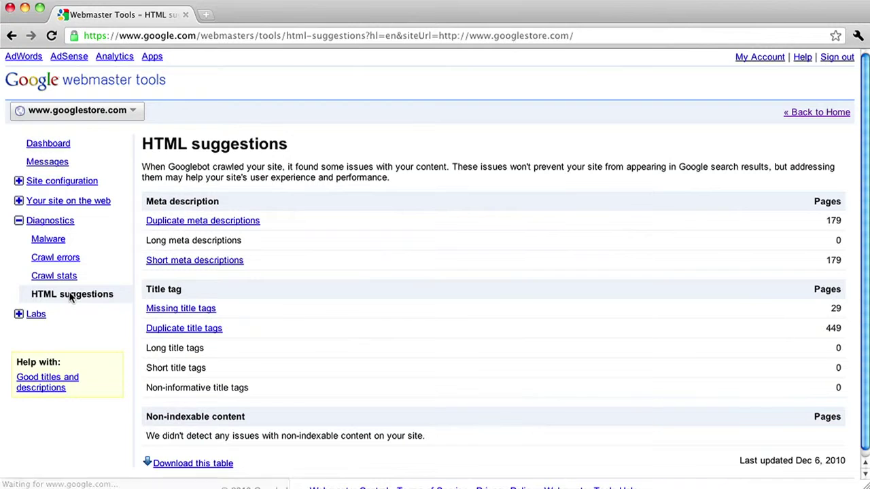
pyautogui.click(168, 329)
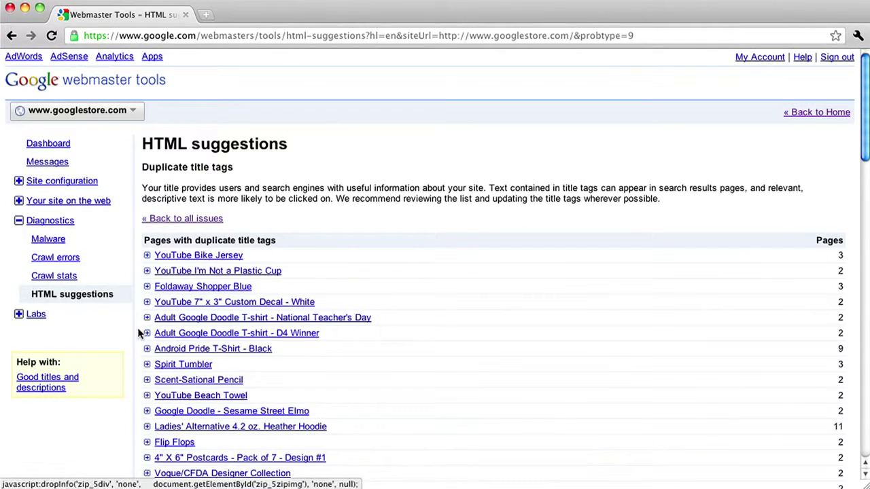
pyautogui.scroll(-5, 123, 333)
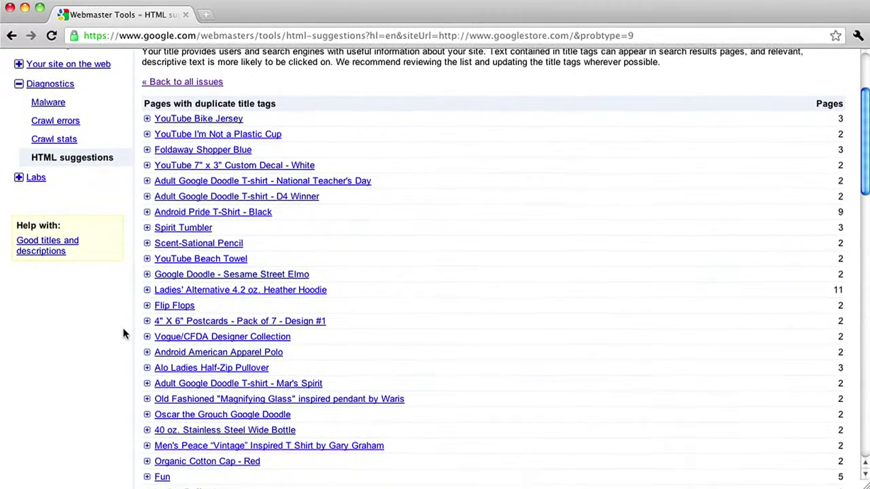
pyautogui.scroll(-9, 123, 334)
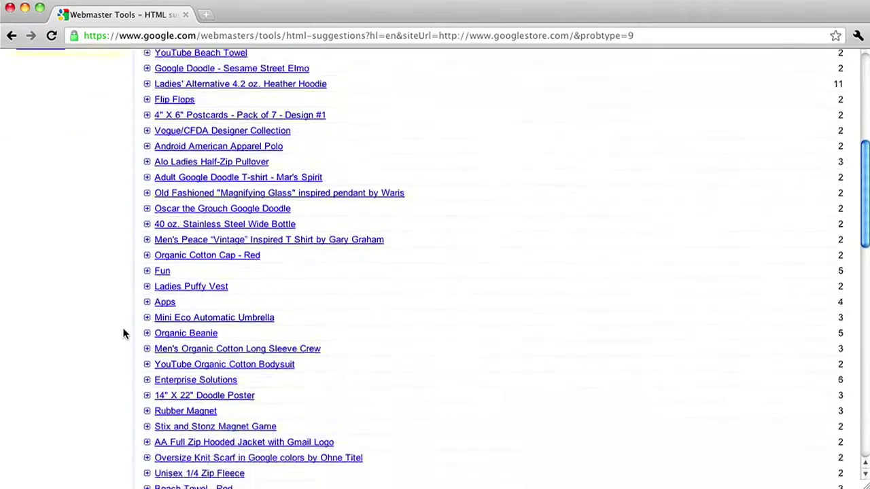
pyautogui.scroll(-9, 123, 333)
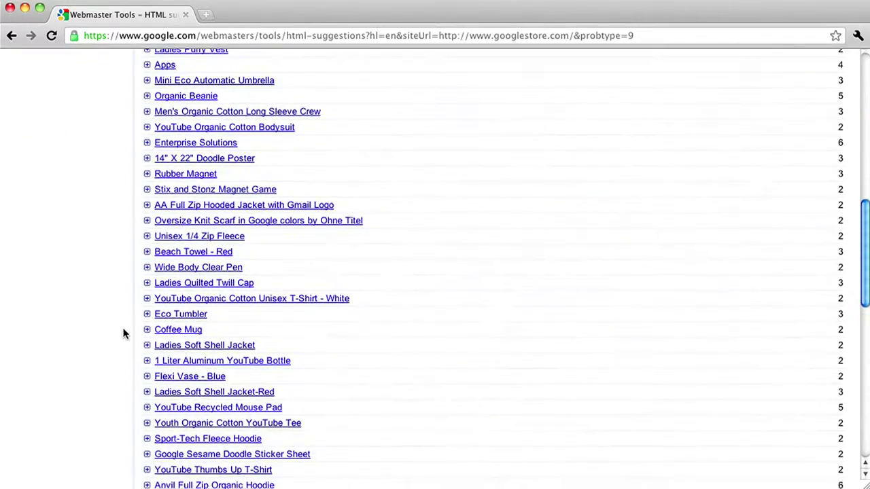
pyautogui.scroll(-10, 123, 333)
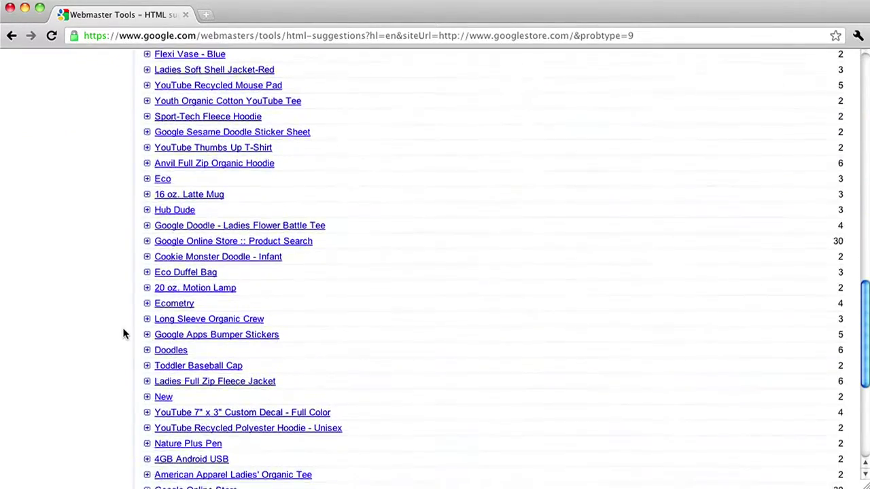
pyautogui.scroll(-4, 123, 334)
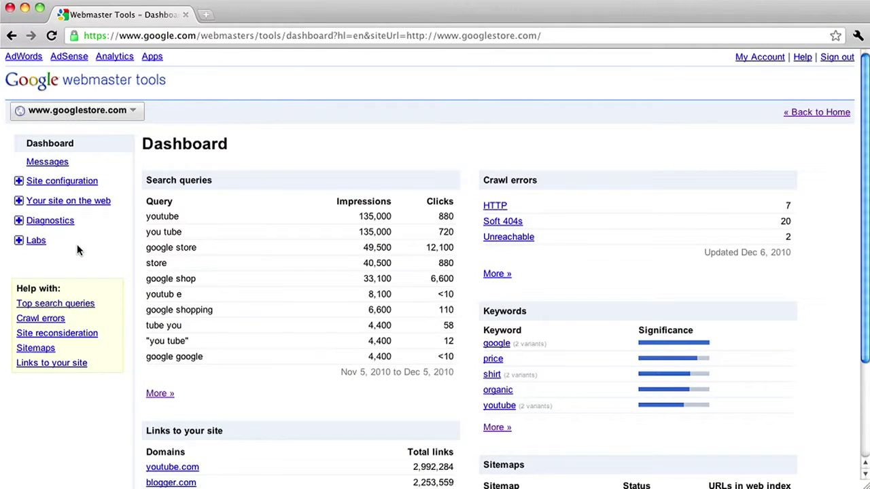
# Step: Open the site's crawl errors report from the diagnostics section
pyautogui.click(19, 223)
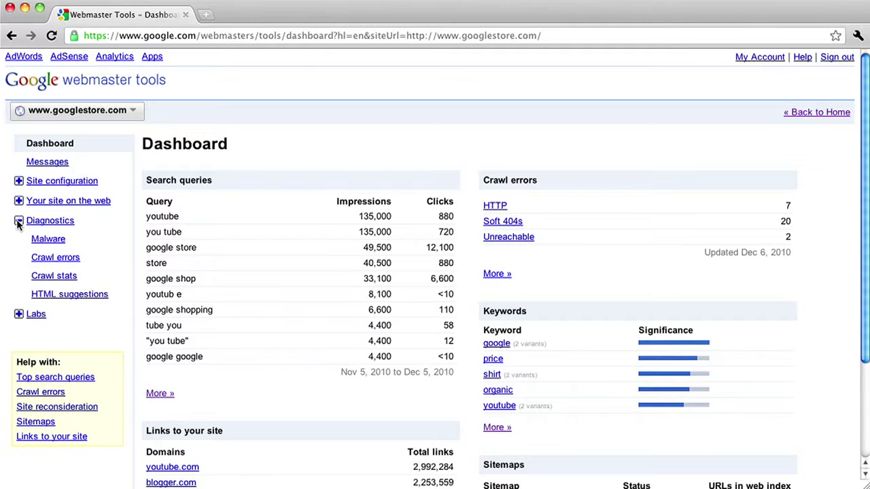
pyautogui.click(55, 259)
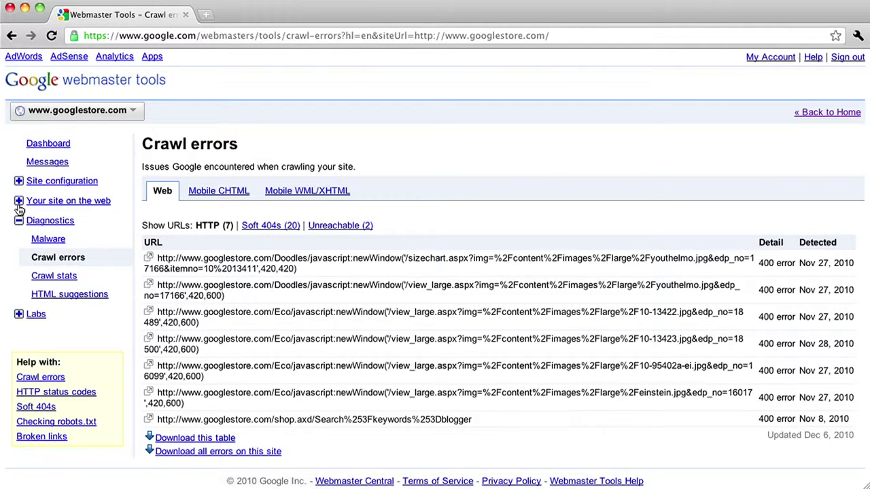
# Step: Look through the site's internal links report and open the links to /Wearables/Android T-Shirt.axd
pyautogui.click(18, 202)
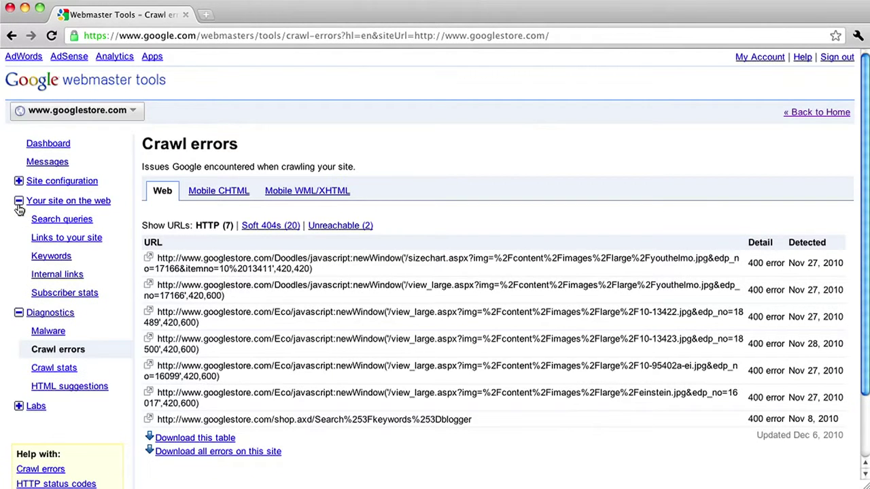
pyautogui.click(70, 276)
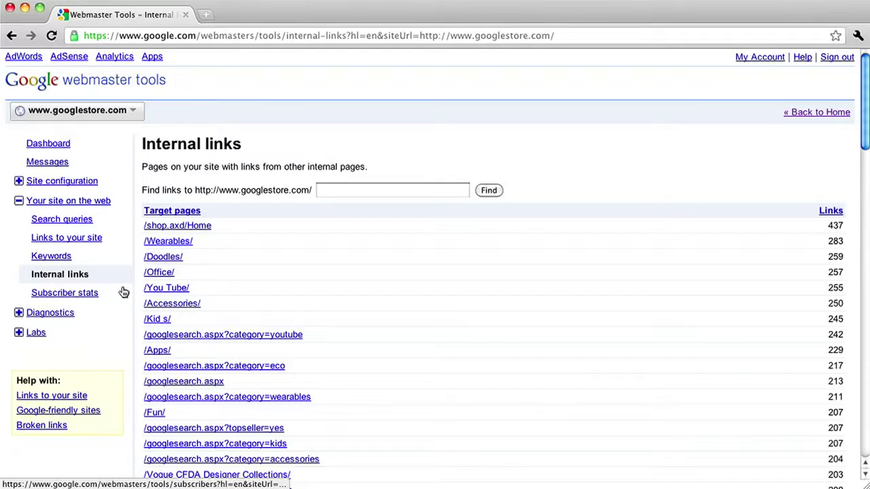
pyautogui.scroll(-10, 123, 292)
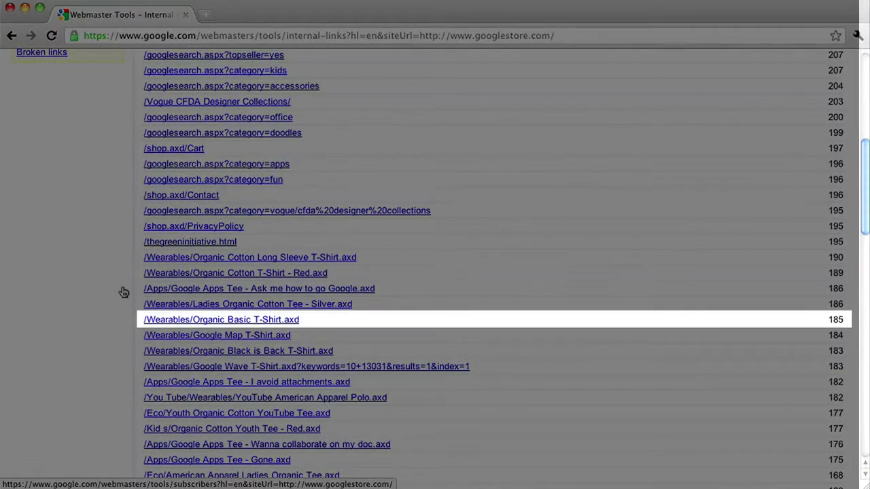
pyautogui.scroll(-15, 123, 292)
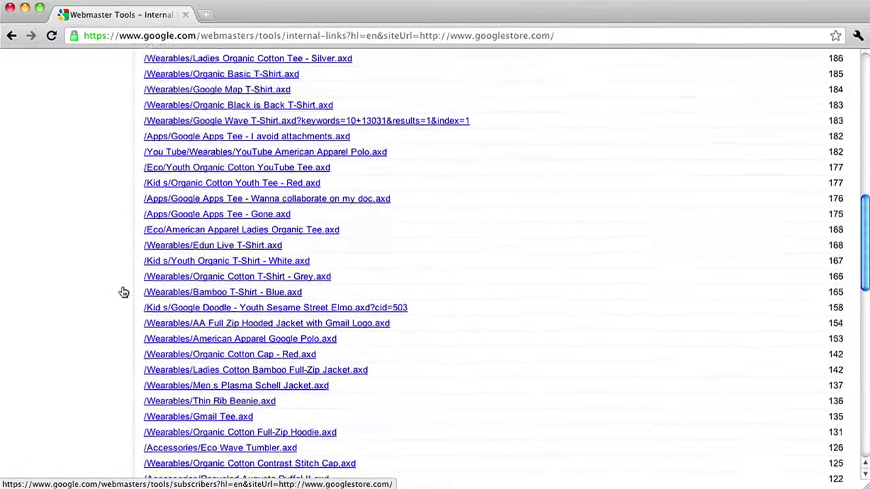
pyautogui.scroll(-7, 123, 292)
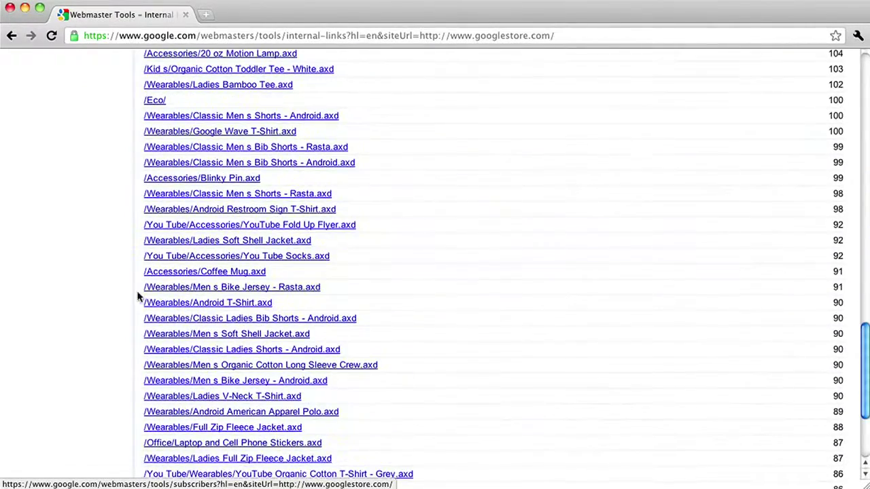
pyautogui.click(166, 304)
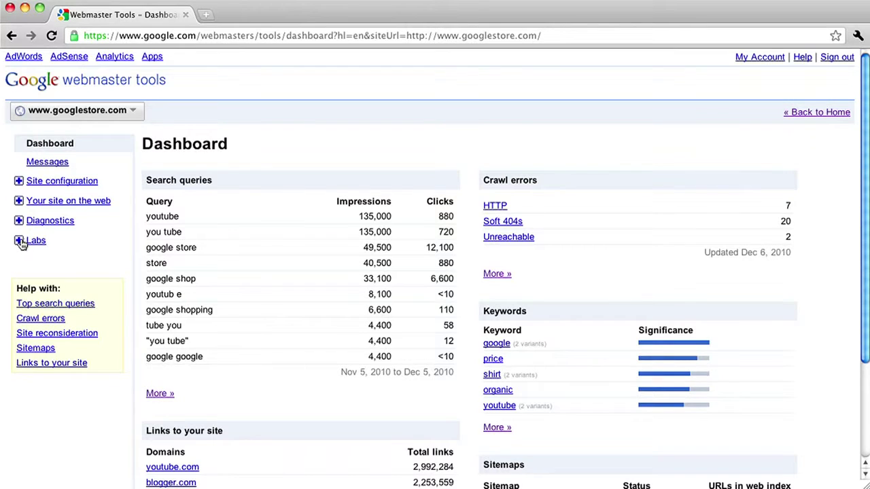
pyautogui.click(19, 242)
pyautogui.click(47, 257)
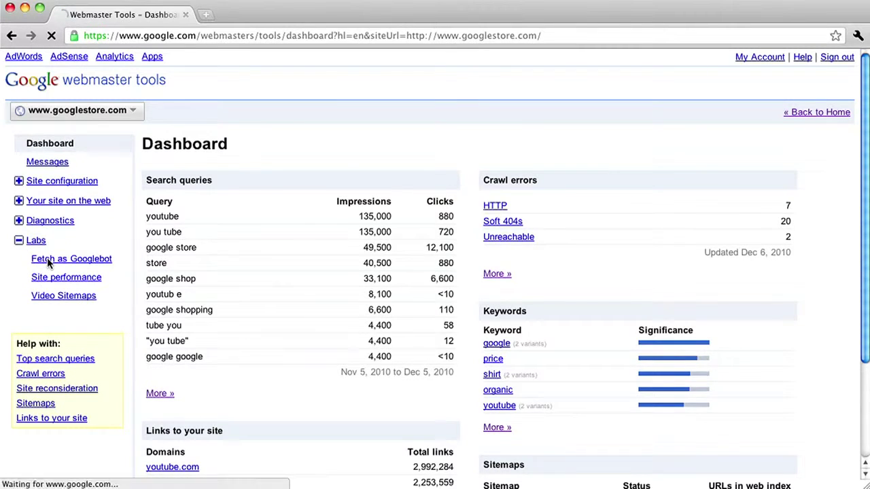
pyautogui.click(270, 212)
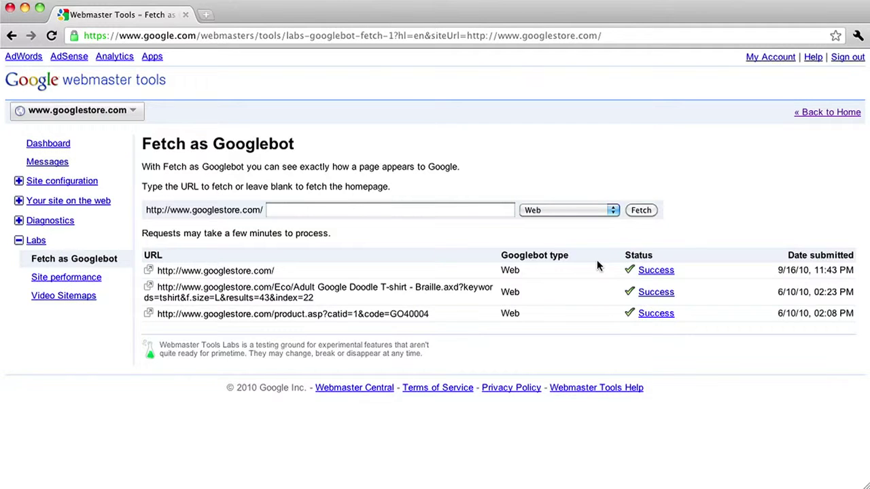
pyautogui.click(648, 272)
pyautogui.scroll(-3, 648, 276)
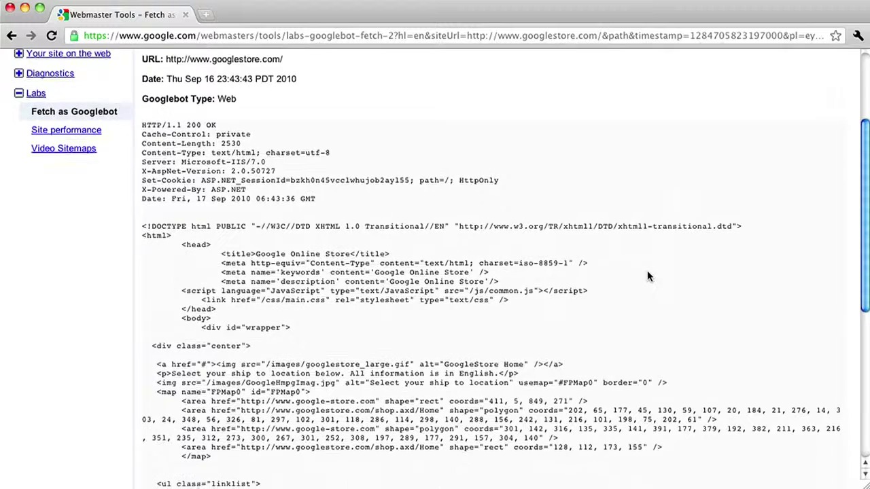
pyautogui.scroll(-1, 648, 276)
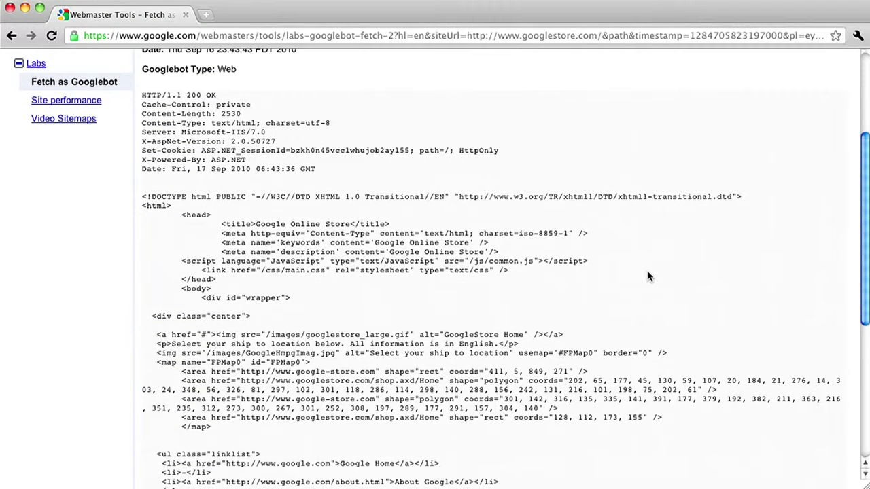